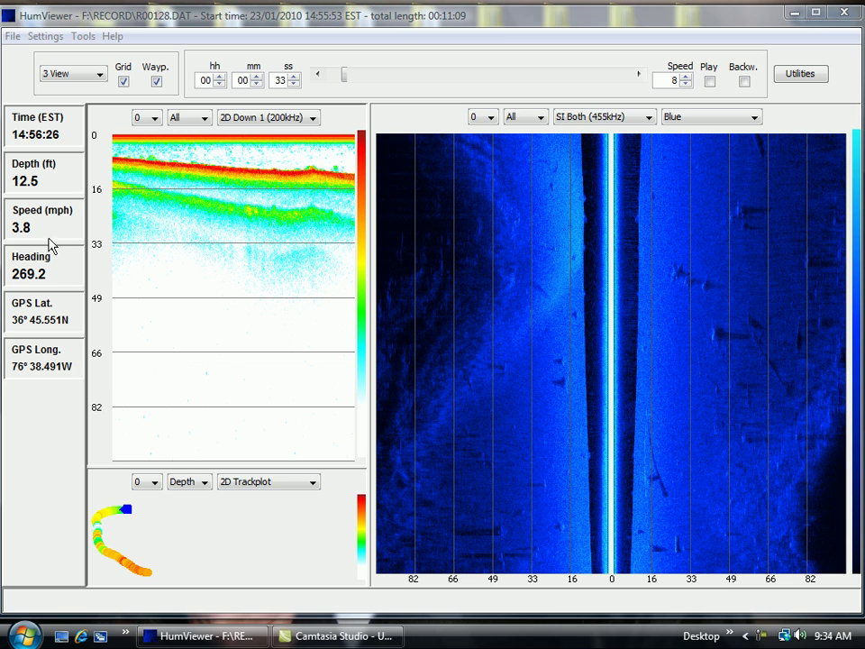
# Play the sonar recording up to 00:01:18 and show its boat track in Google Earth, dismissing the start-up tip.
pyautogui.click(711, 82)
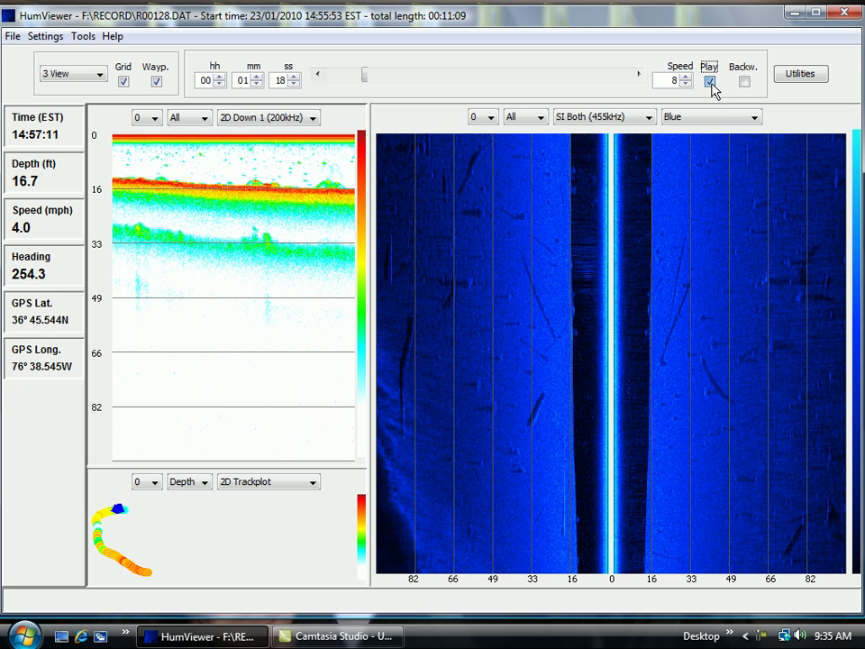
pyautogui.click(46, 36)
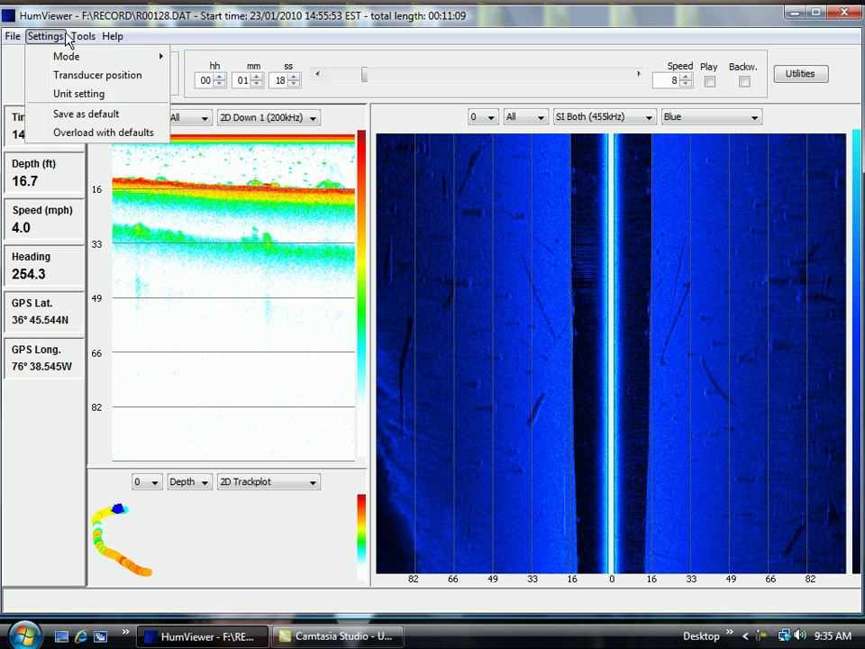
pyautogui.click(81, 36)
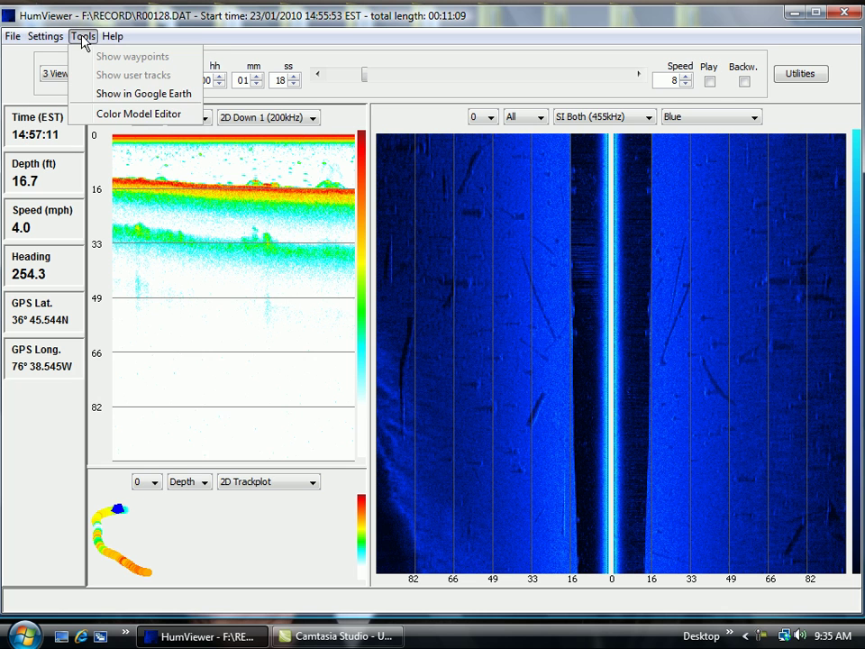
pyautogui.click(125, 94)
pyautogui.click(622, 487)
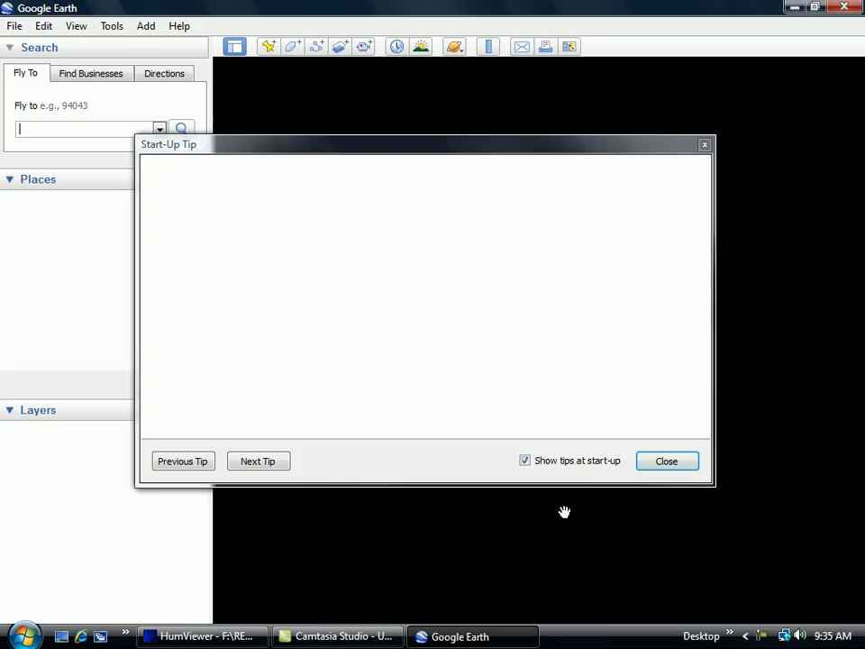
pyautogui.click(670, 464)
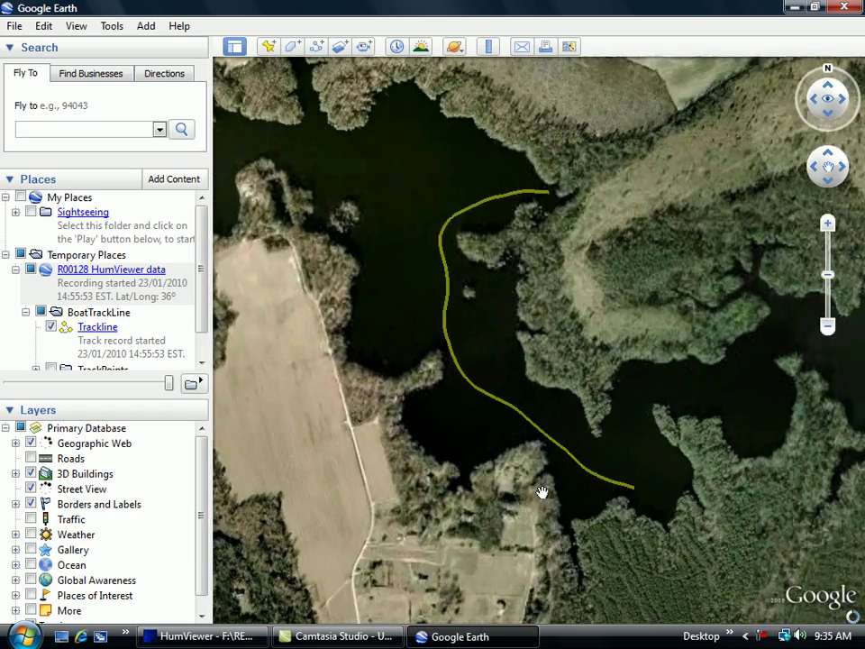
# Examine the waterway around the boat trackline in Google Earth, and close the program, discarding the temporary places.
pyautogui.scroll(-5, 501, 496)
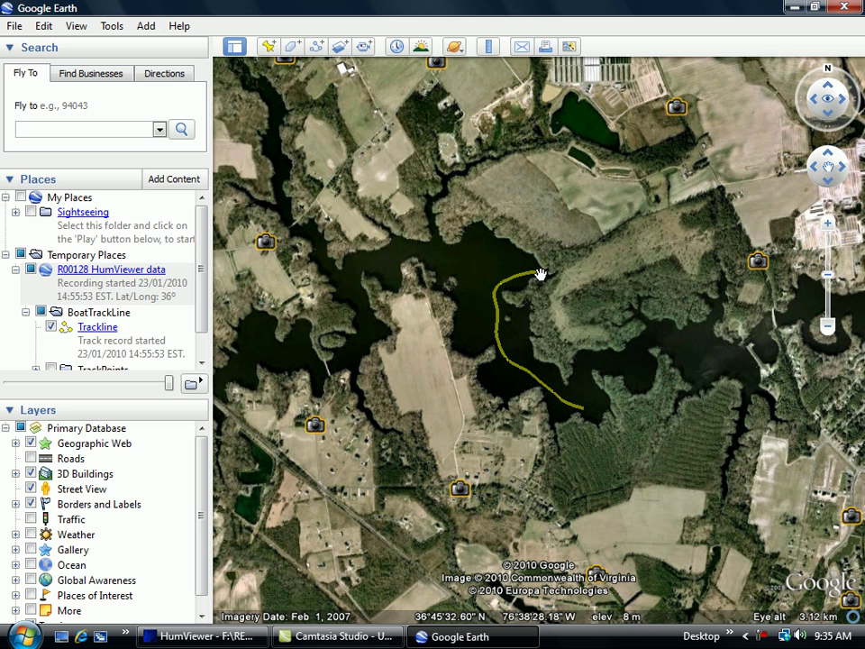
pyautogui.moveTo(456, 380); pyautogui.dragTo(573, 378)
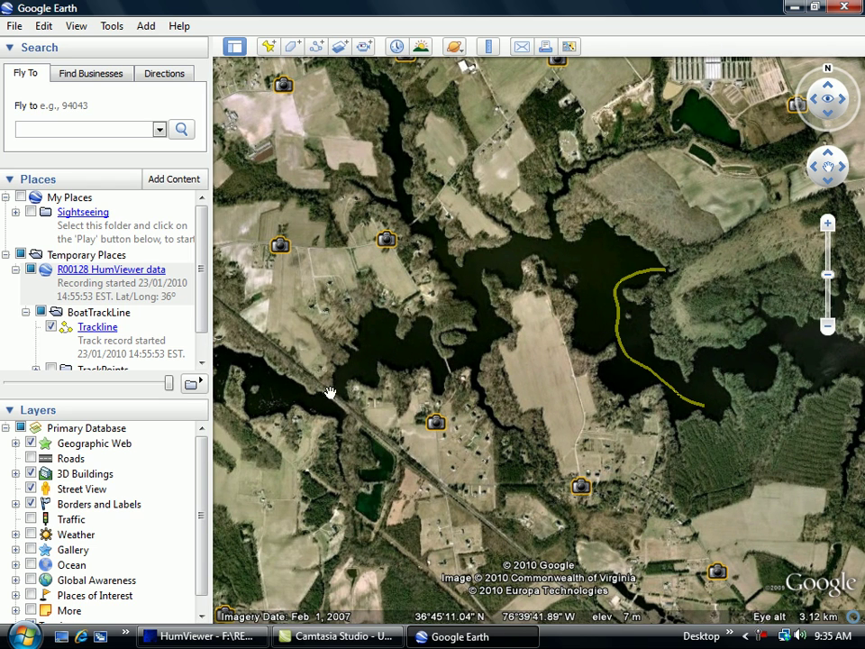
pyautogui.moveTo(651, 368); pyautogui.dragTo(483, 379)
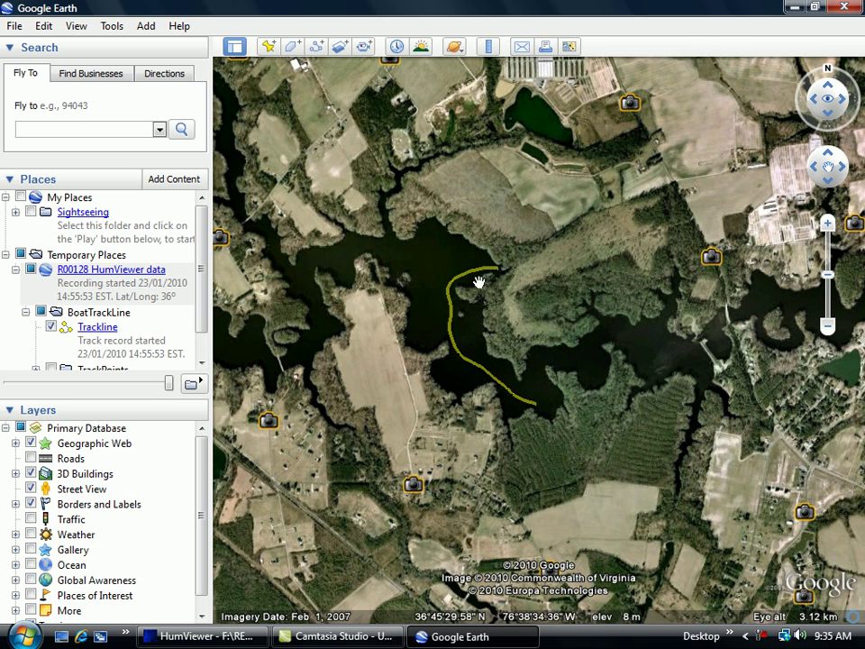
pyautogui.click(840, 9)
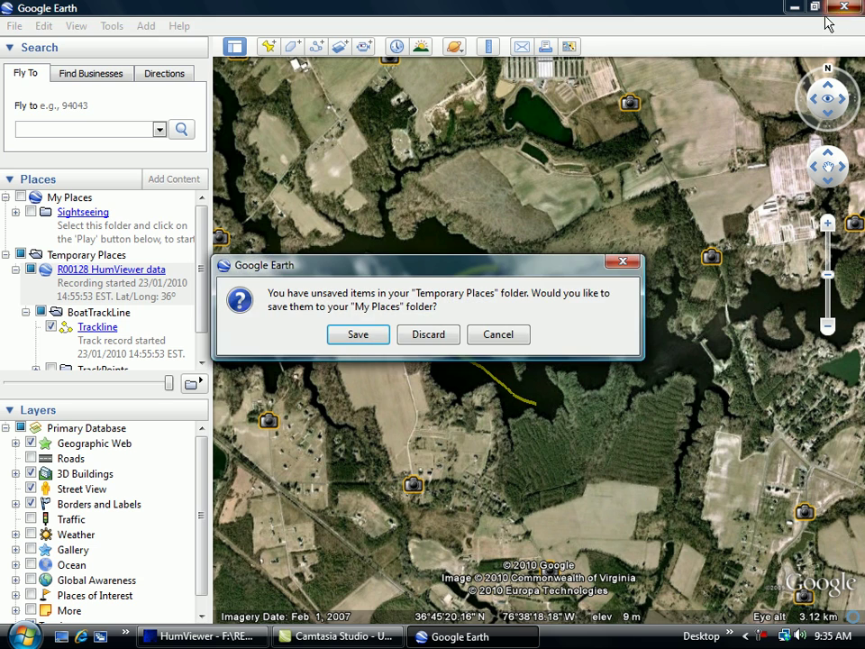
pyautogui.click(408, 338)
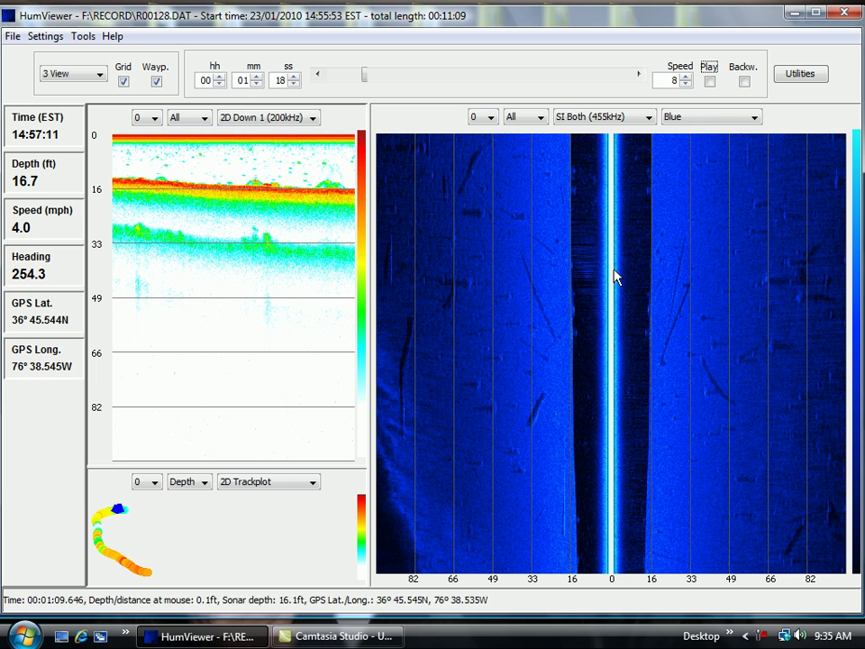
# Play the sonar recording in stretches, pausing at 00:01:54, 00:02:38 and 00:03:32 to examine the bottom structure.
pyautogui.click(710, 82)
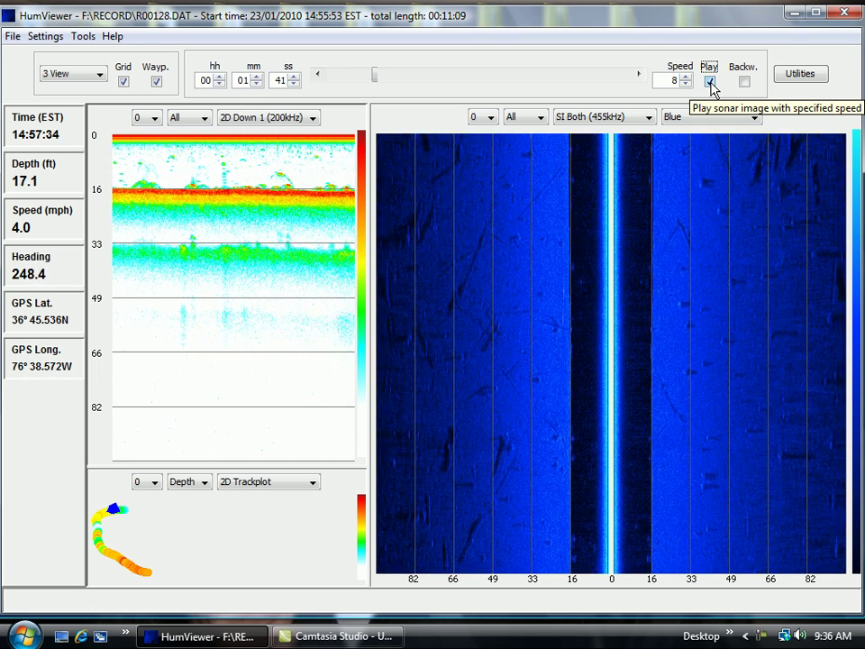
pyautogui.click(710, 82)
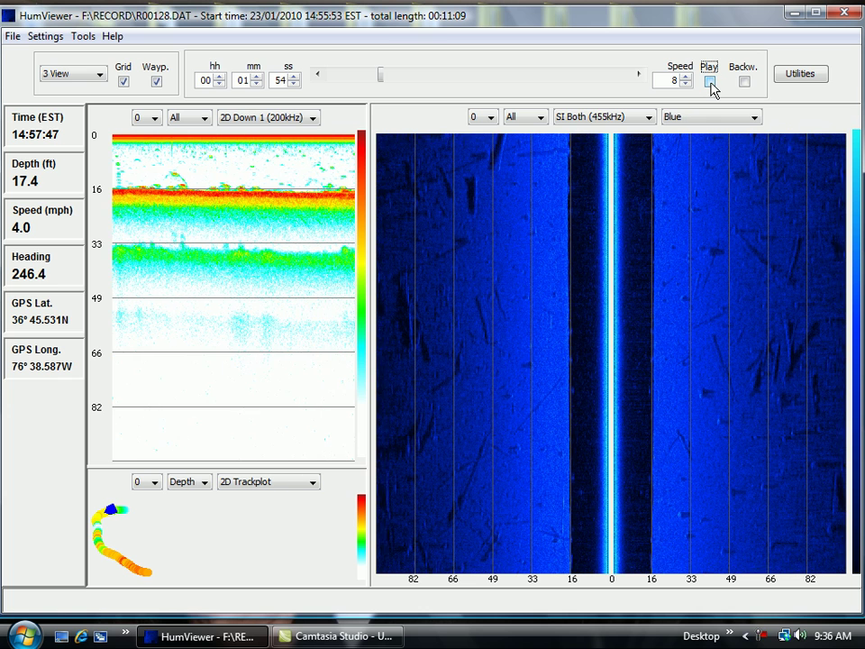
pyautogui.click(711, 82)
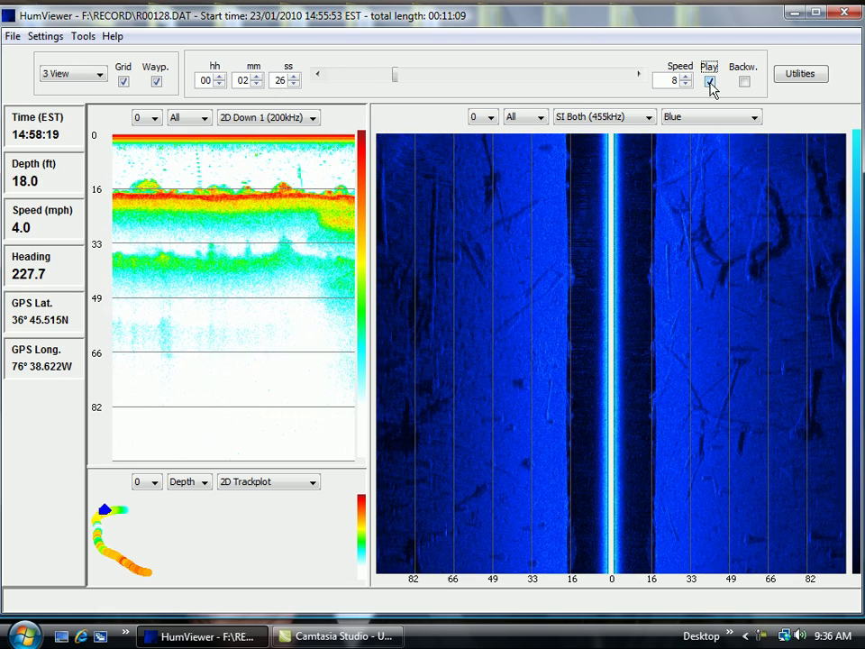
pyautogui.click(710, 82)
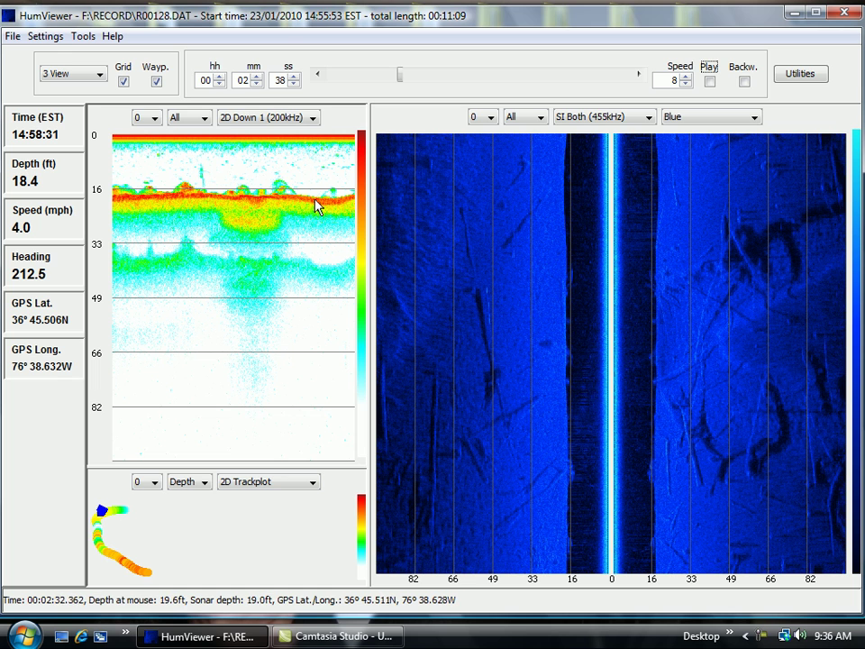
pyautogui.click(710, 82)
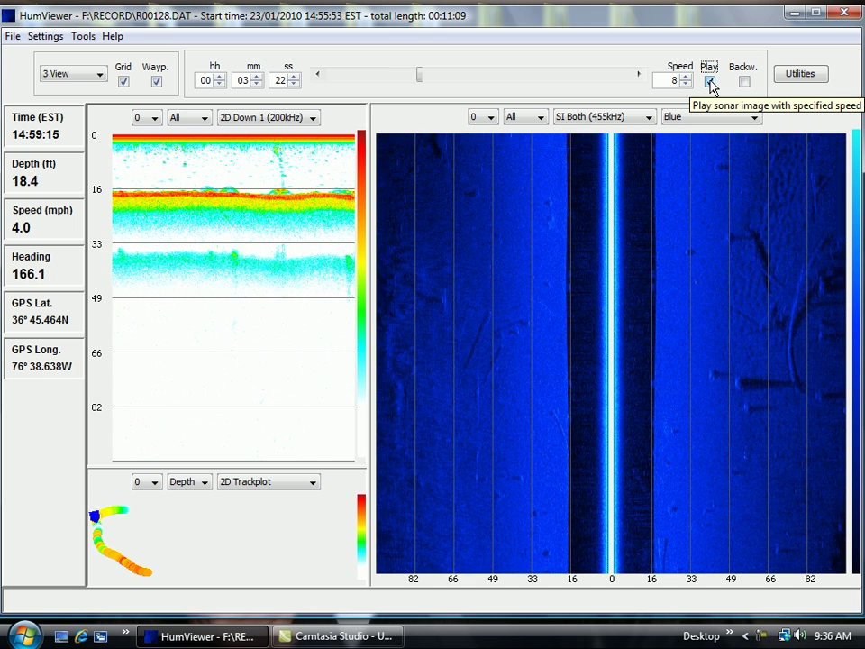
pyautogui.click(711, 82)
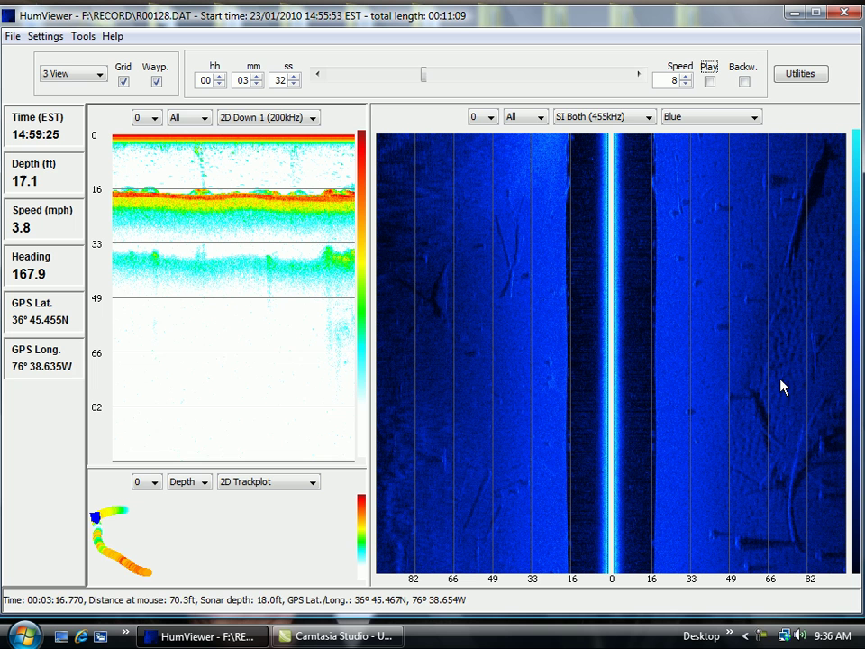
# Continue the sonar playback, pausing at 00:03:57, 00:04:46 and 00:05:17 to compare the down and side imaging views.
pyautogui.click(710, 82)
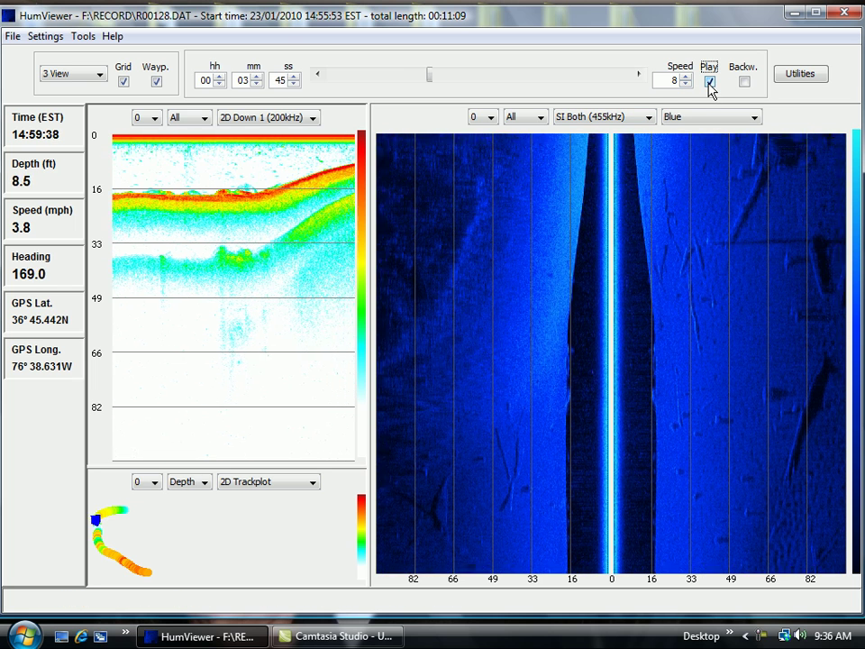
pyautogui.click(710, 82)
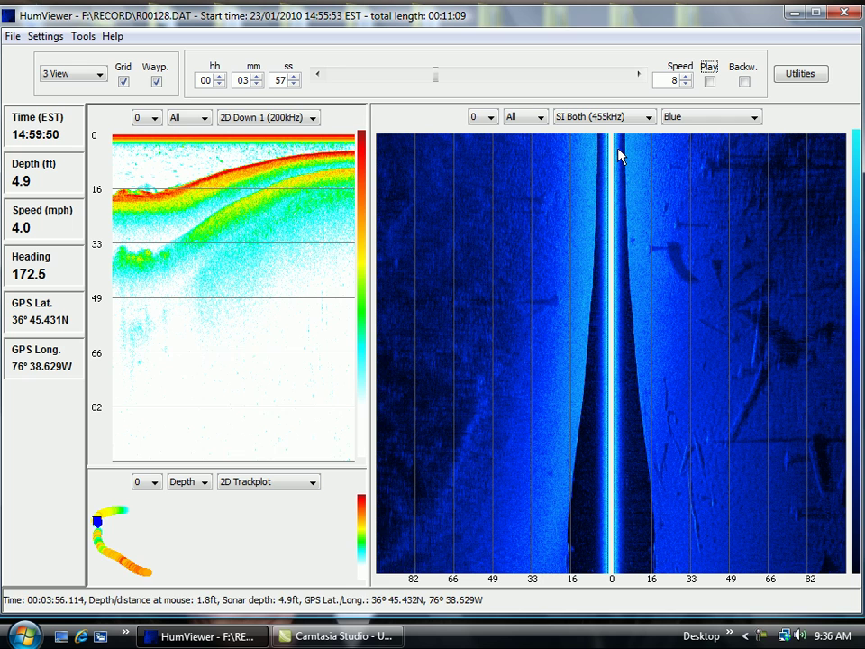
pyautogui.click(709, 82)
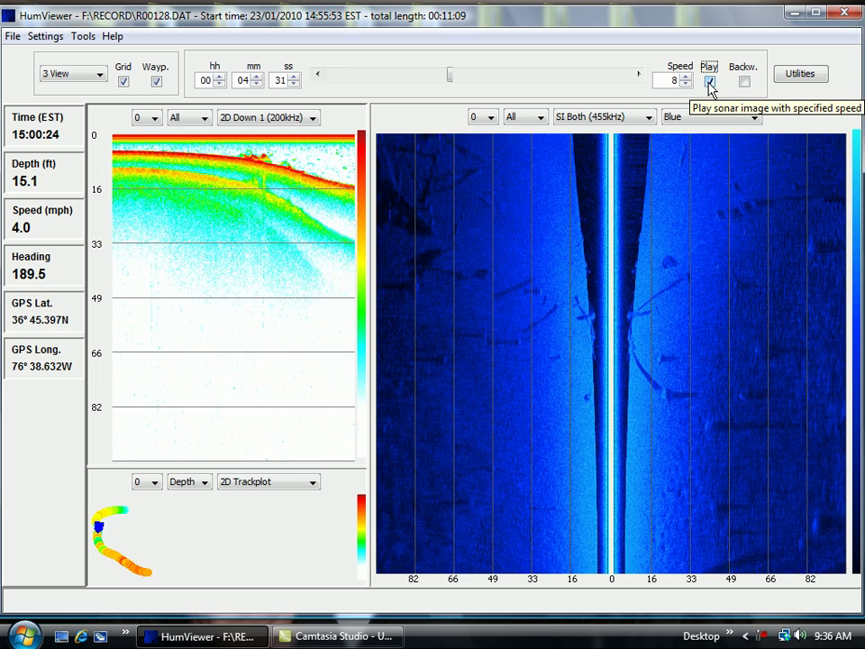
pyautogui.click(710, 84)
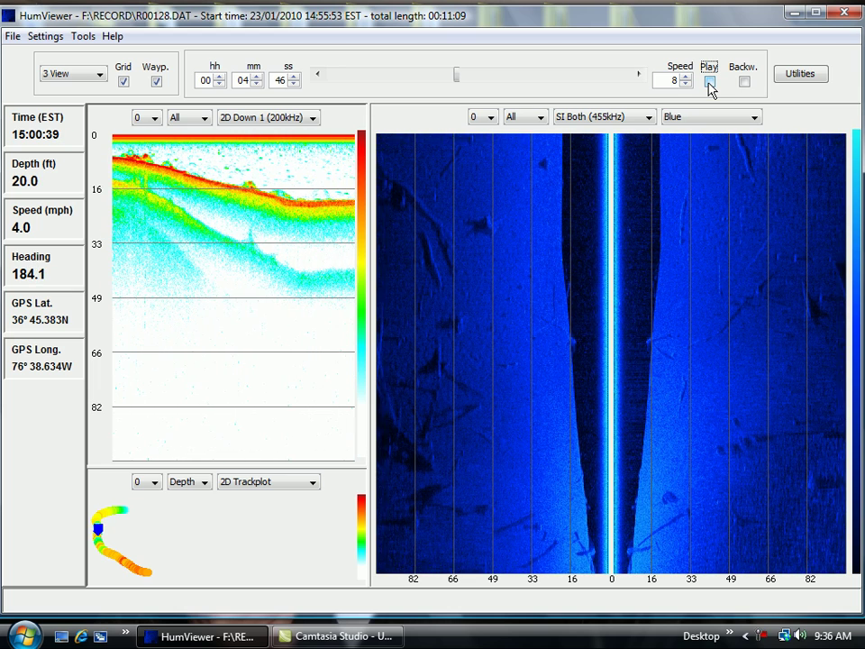
pyautogui.click(709, 83)
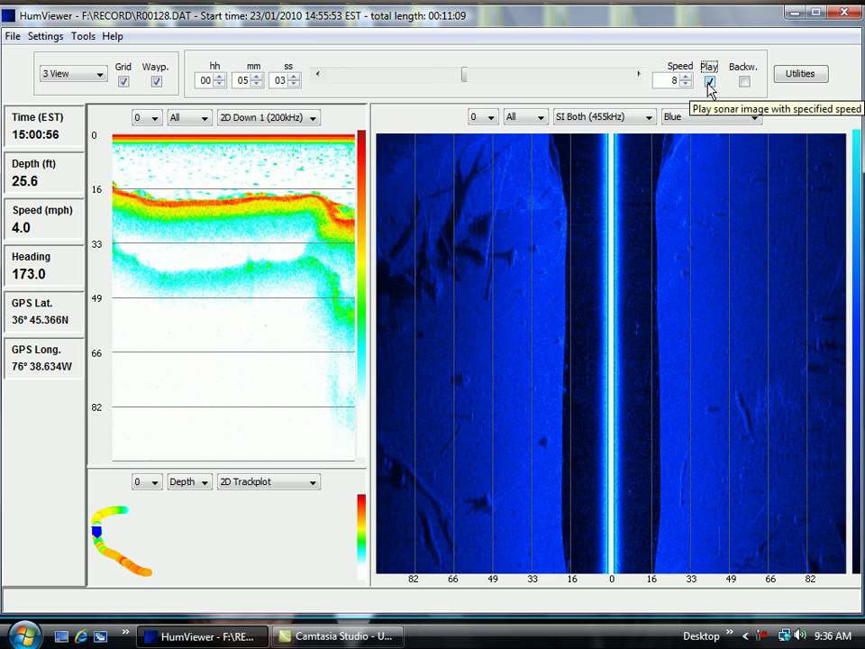
pyautogui.click(710, 82)
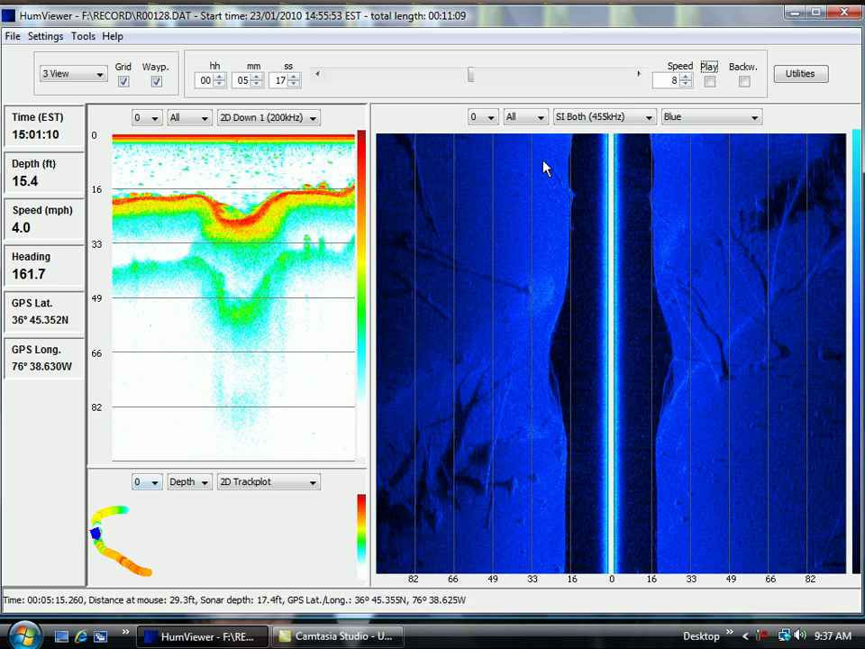
# Resume the sonar playback, pausing at 00:06:27, 00:07:12 and 00:07:58 to inspect the side imaging and depth views.
pyautogui.click(711, 82)
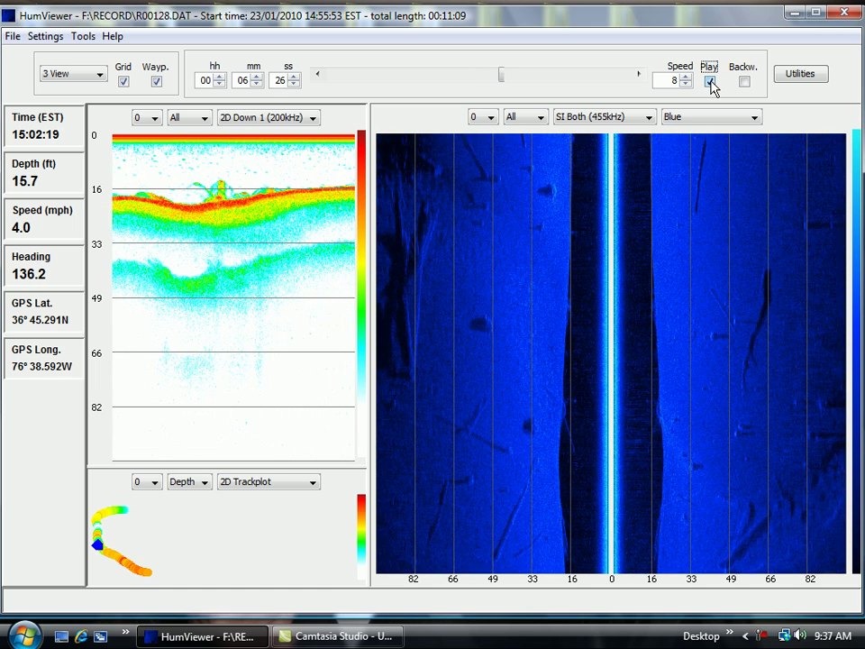
pyautogui.click(710, 81)
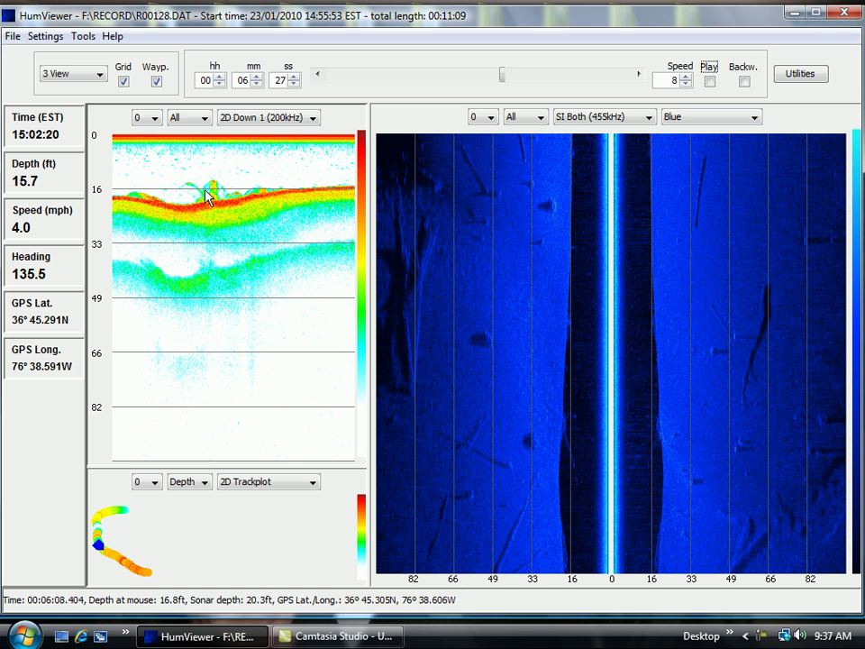
pyautogui.click(711, 81)
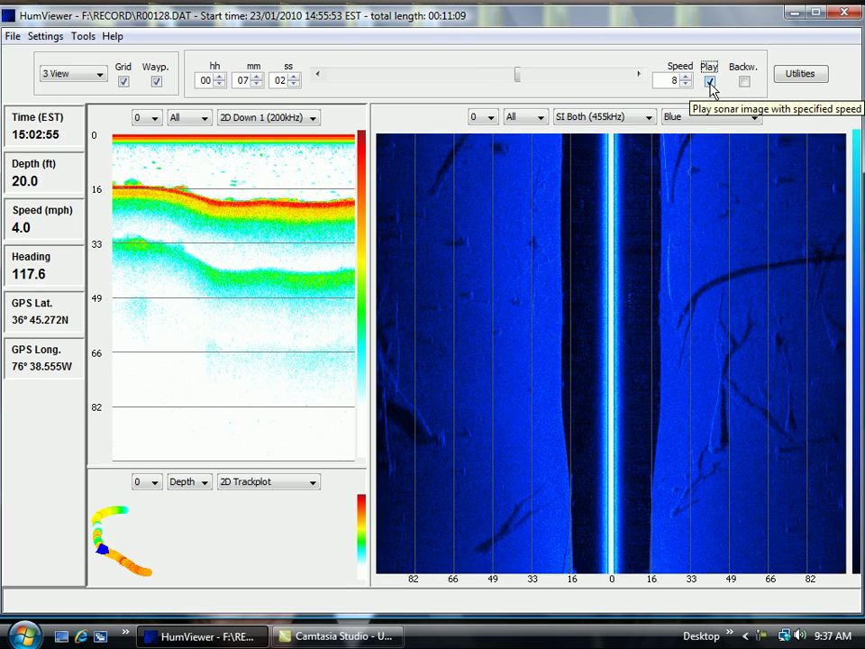
pyautogui.click(710, 82)
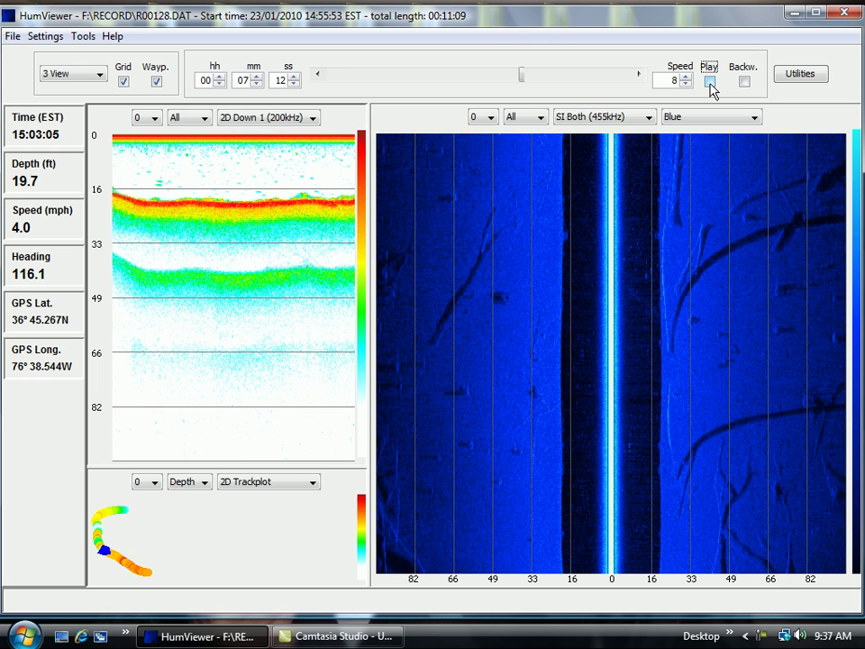
pyautogui.click(710, 82)
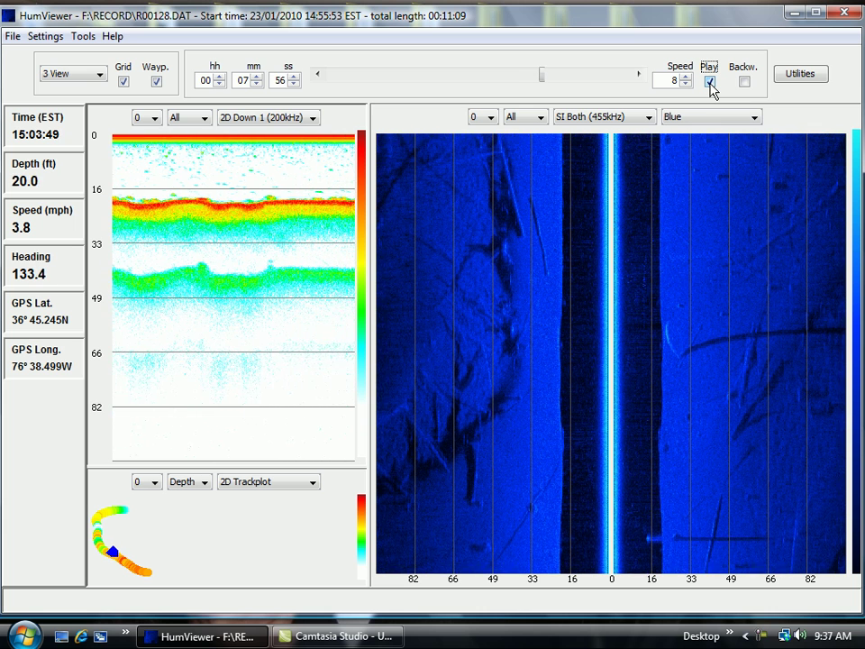
pyautogui.click(711, 82)
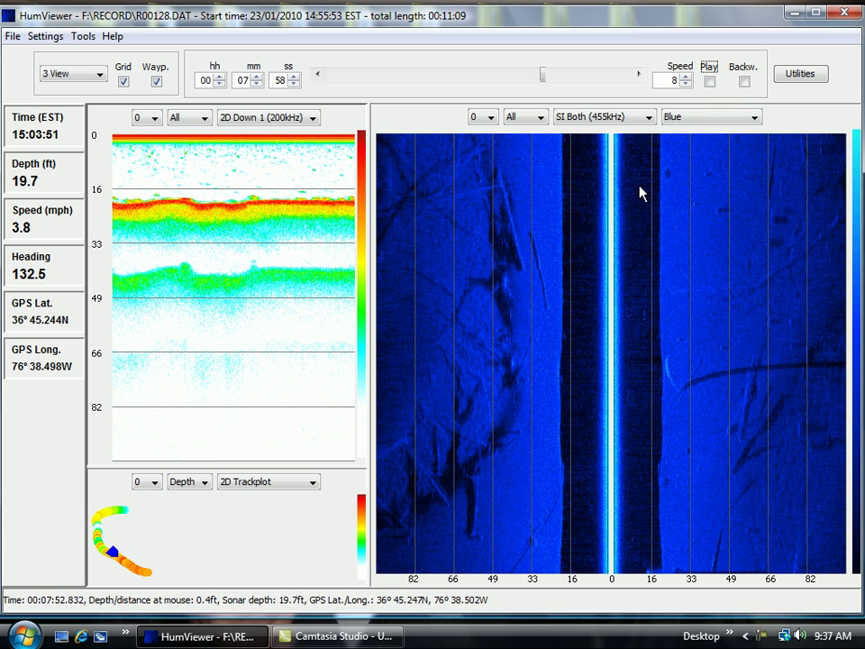
# Play further through the sonar recording, pausing at 00:08:54, 00:09:40 and 00:09:53 to examine the bottom contour and structure.
pyautogui.click(711, 82)
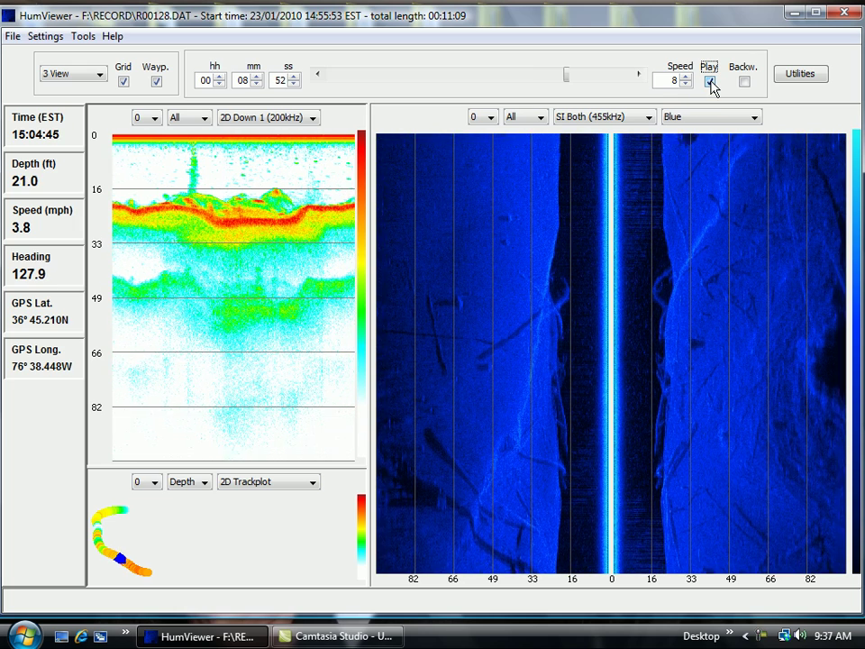
pyautogui.click(710, 82)
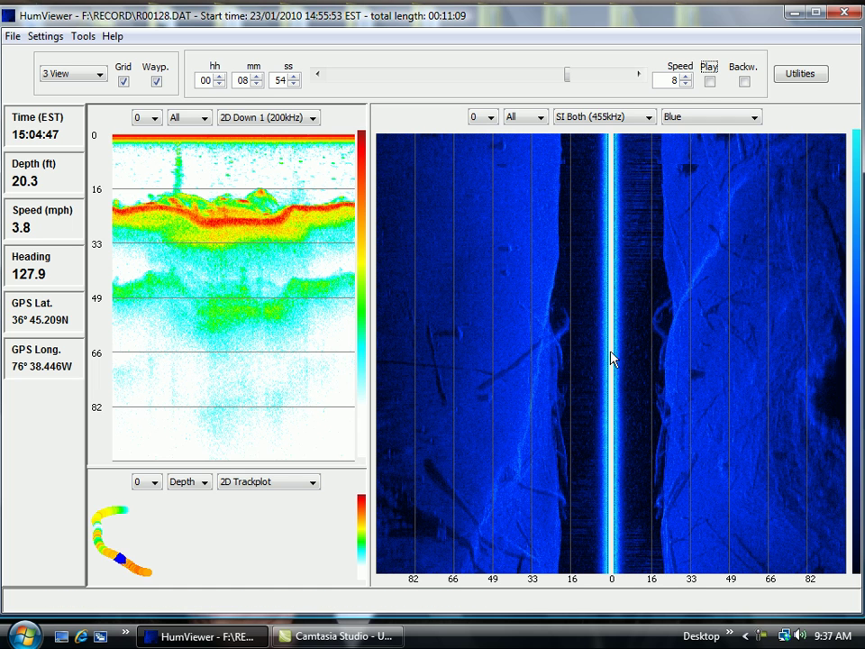
pyautogui.click(710, 82)
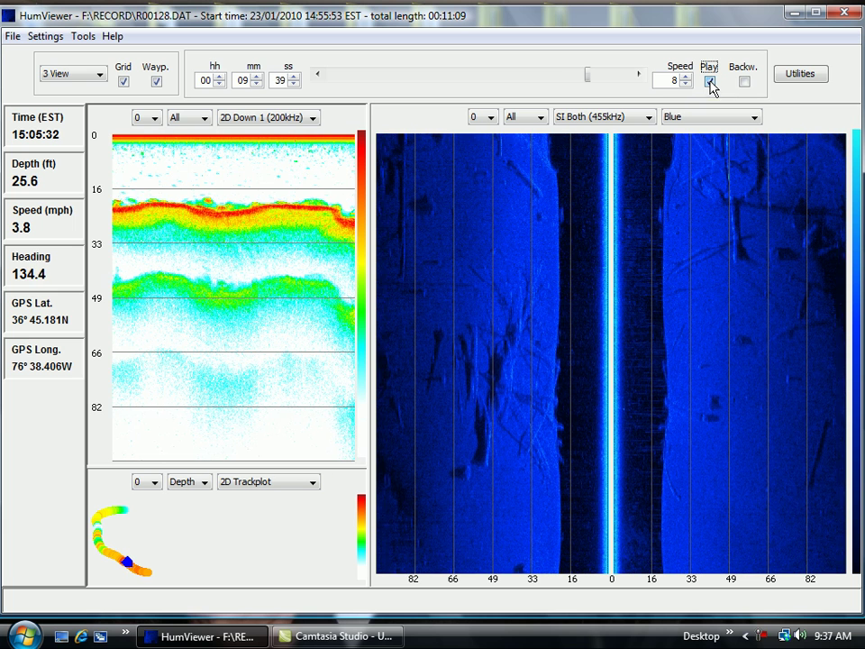
pyautogui.click(710, 82)
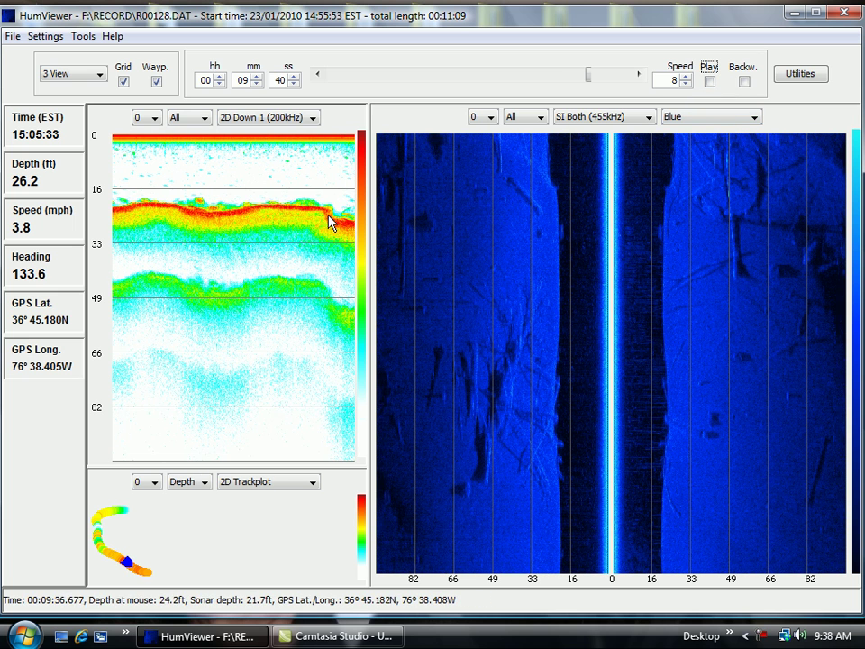
pyautogui.click(710, 83)
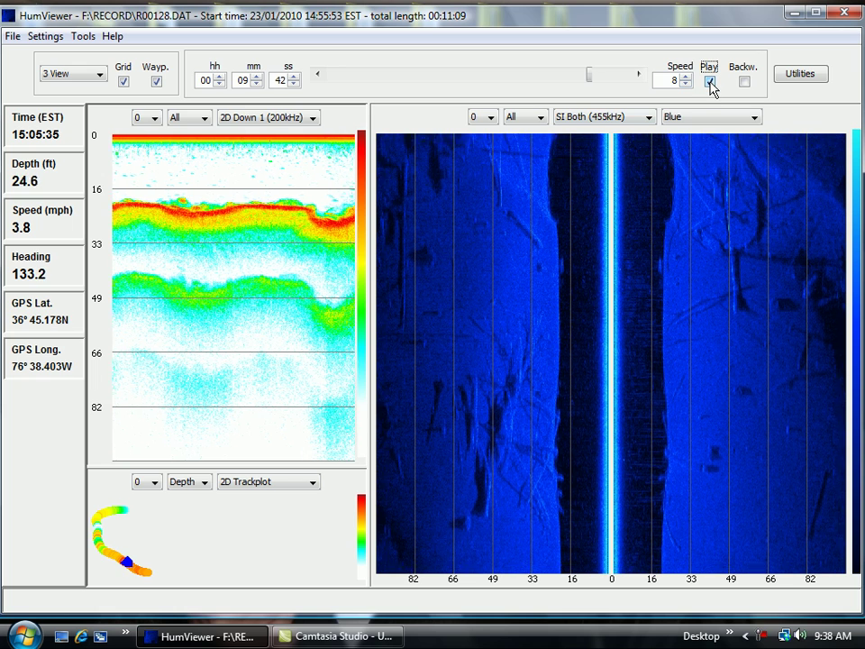
pyautogui.click(710, 82)
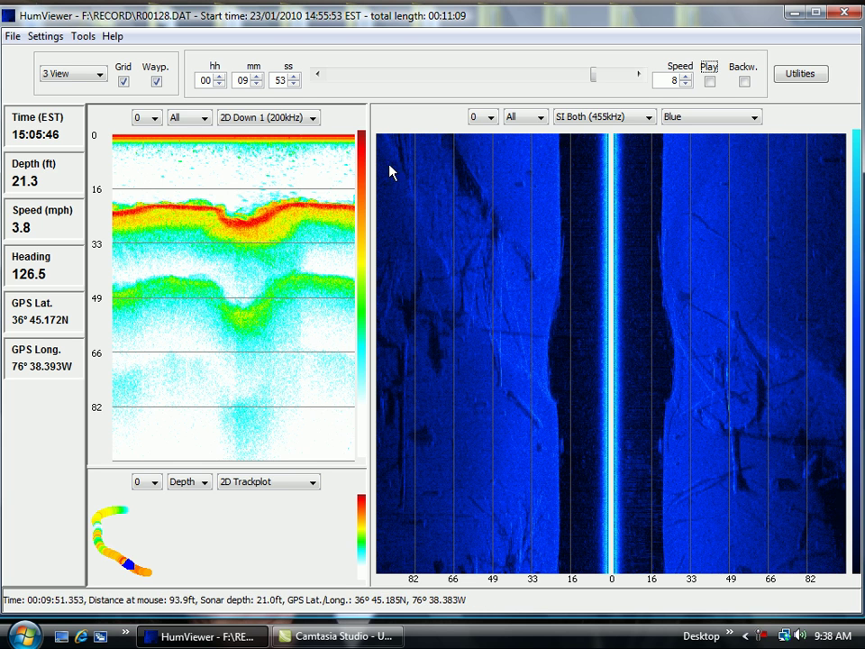
# Play the rest of the sonar recording to 00:11:08, and switch to Camtasia Studio.
pyautogui.click(710, 82)
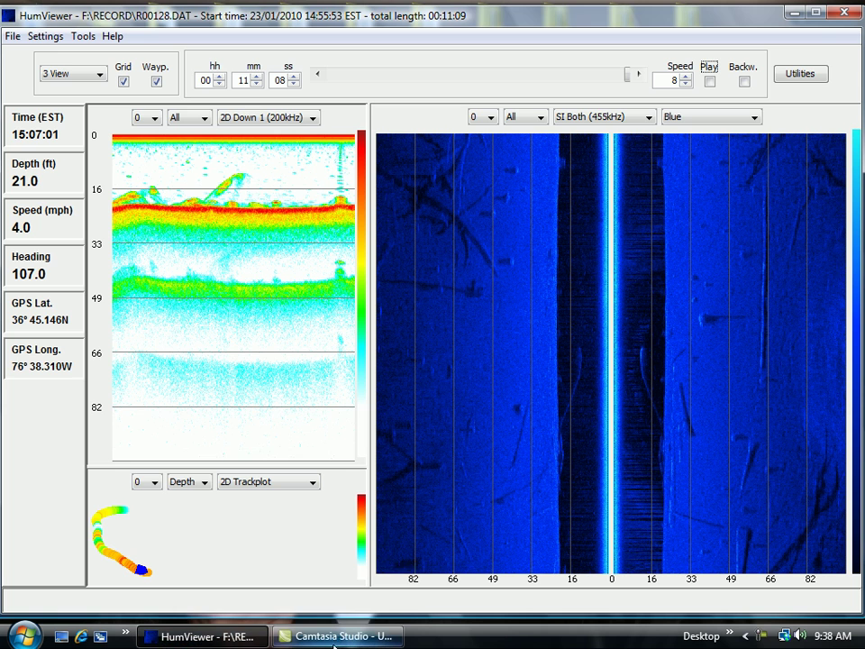
pyautogui.click(334, 636)
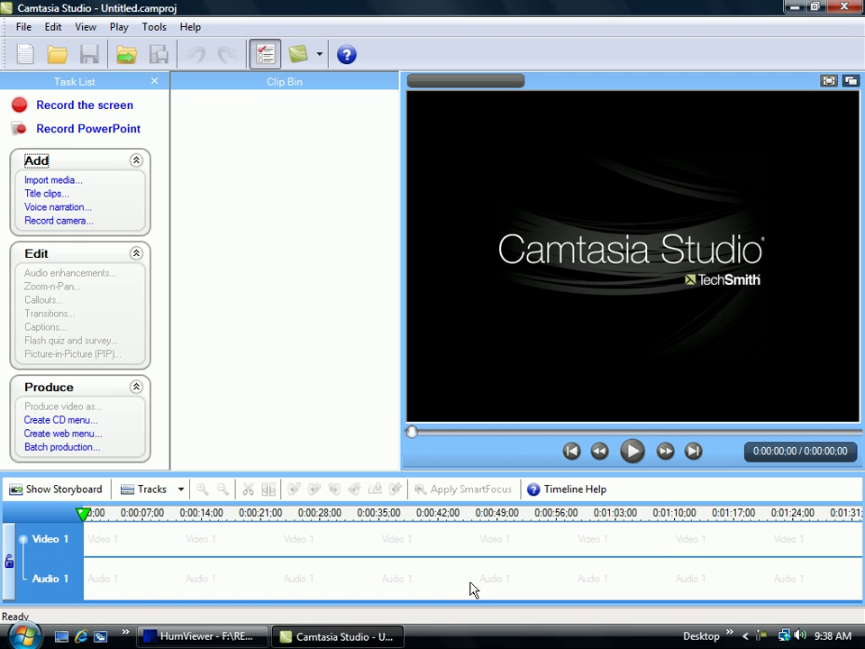